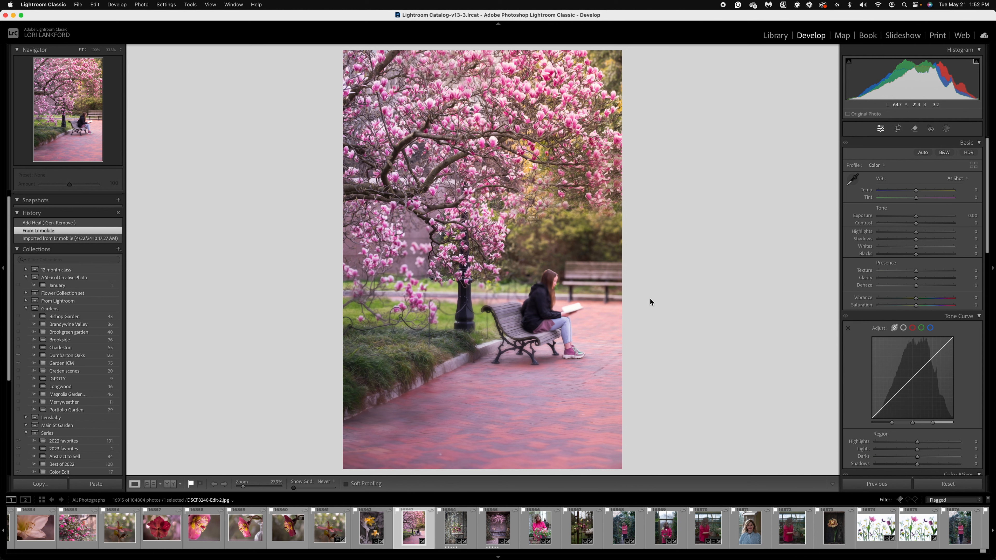
Start the Remove tool with Generative AI enabled and paint a mask over the seated woman and her bench
left_click(915, 130)
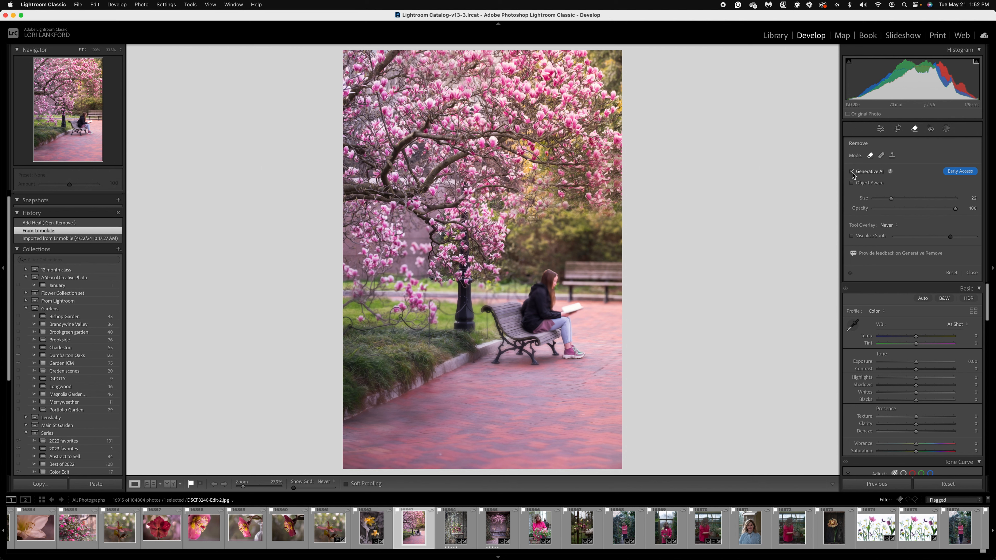
mouse_move(956, 208)
left_mouse_down()
mouse_move(920, 210)
mouse_move(954, 212)
left_mouse_up()
mouse_move(500, 317)
left_mouse_down()
mouse_move(516, 333)
mouse_move(500, 358)
mouse_move(579, 356)
mouse_move(561, 327)
mouse_move(574, 312)
mouse_move(549, 313)
mouse_move(546, 278)
mouse_move(536, 305)
mouse_move(502, 310)
mouse_move(555, 330)
mouse_move(530, 344)
left_mouse_up()
left_click(497, 315)
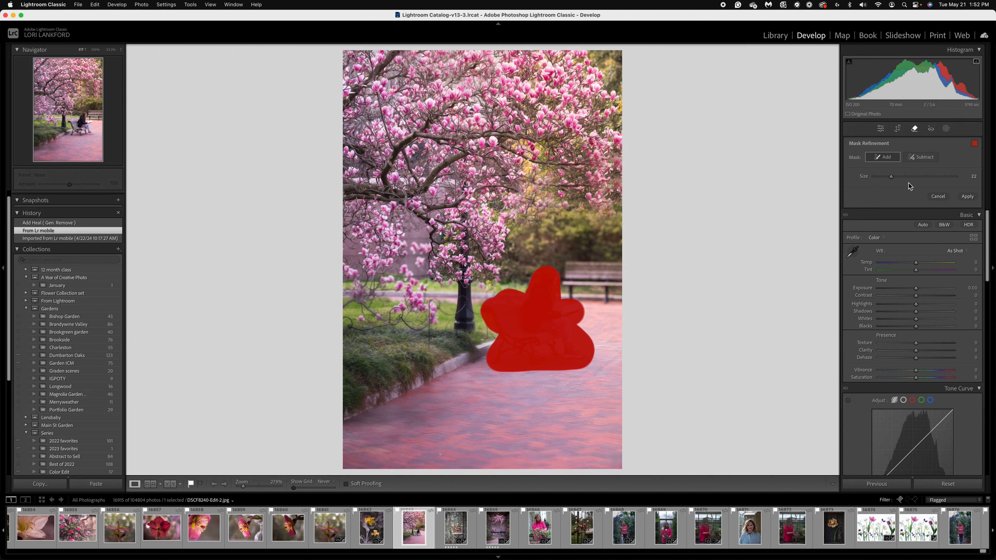
Subtract a small area beside the book from the mask with a size 11 brush and apply the generative removal
left_click(922, 157)
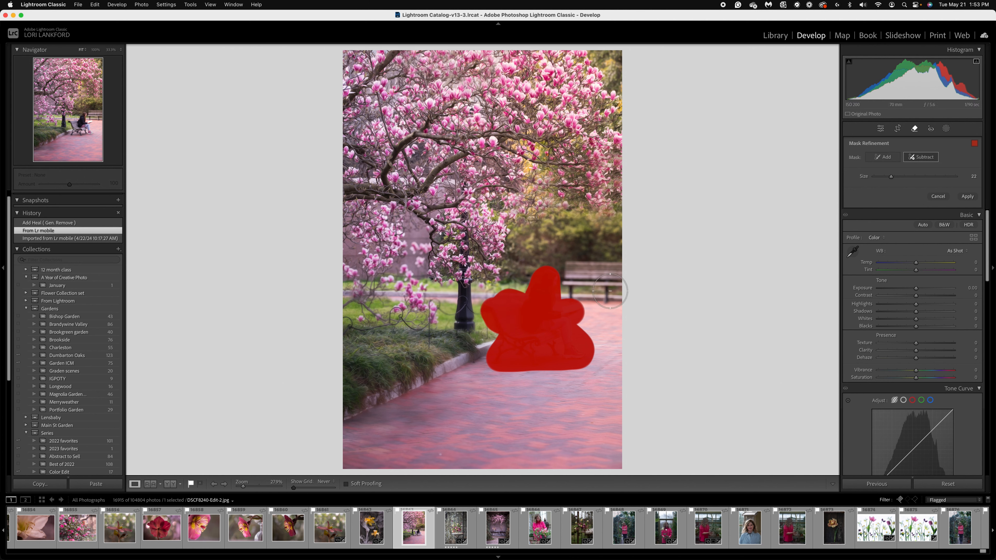
scroll(604, 297, "down", 5)
left_click_drag(574, 293, 577, 299)
left_click(886, 160)
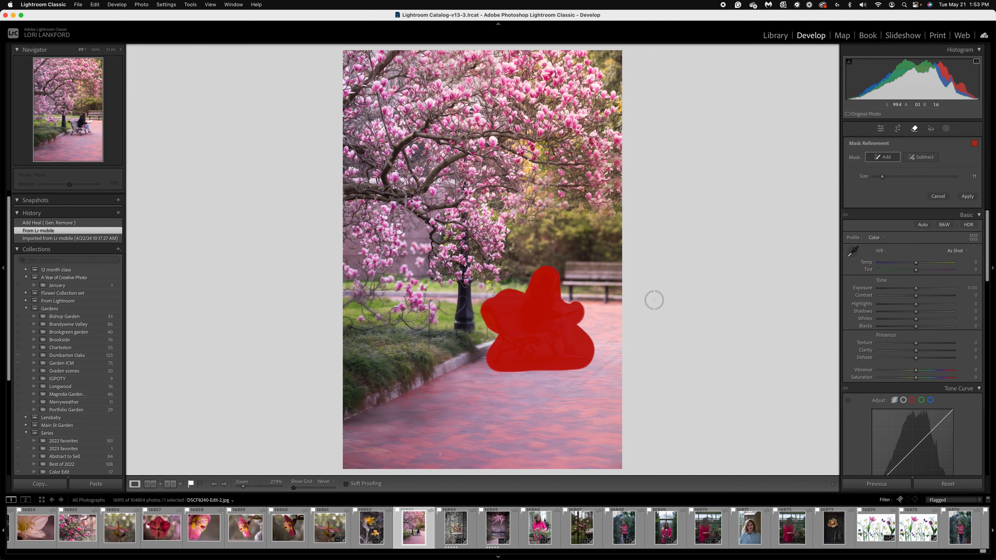
left_click(967, 196)
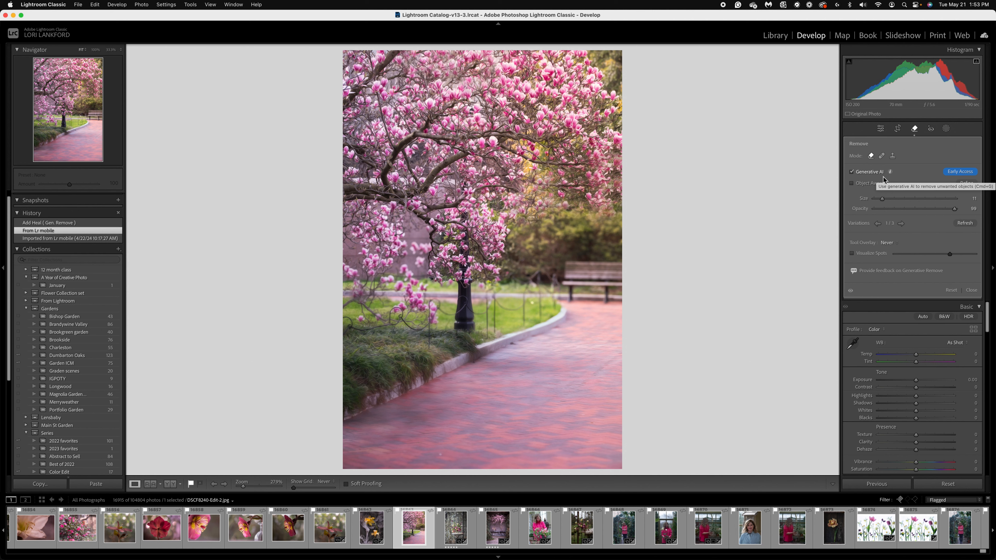
key("backslash")
key("backslash")
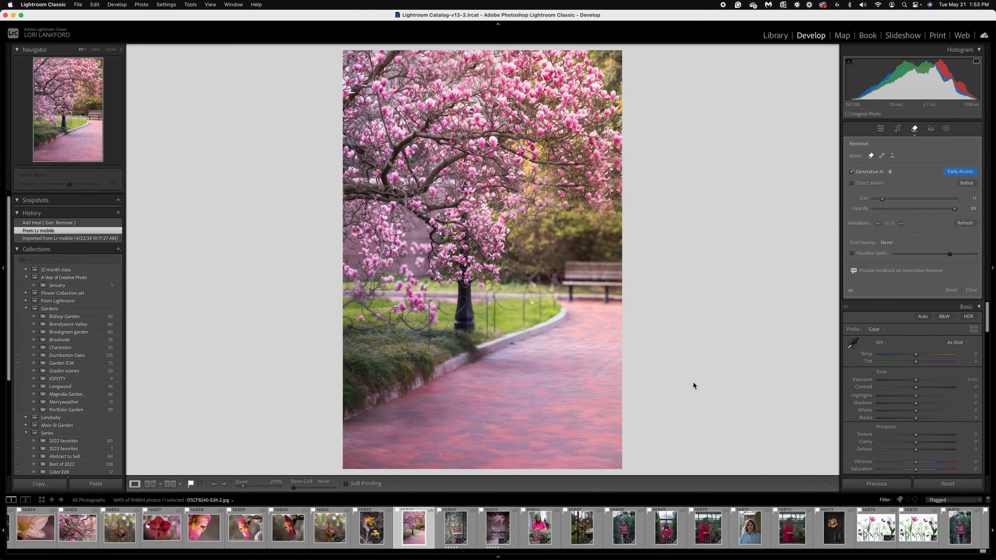
Open the ivy-framed garden photo with candles and remove the left watering can using Generative AI with Object Aware
left_click(495, 531)
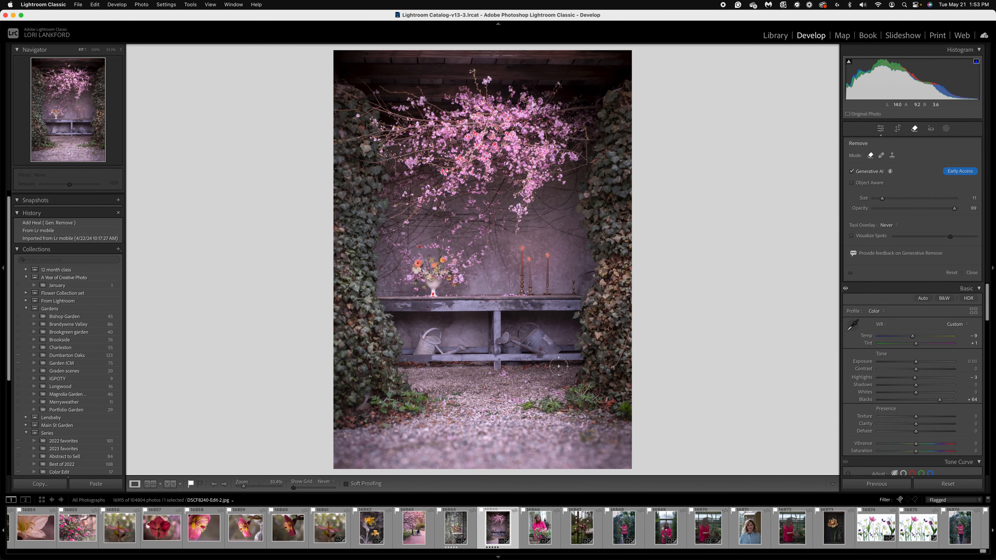
left_click(852, 183)
mouse_move(425, 341)
left_mouse_down()
mouse_move(432, 324)
mouse_move(446, 338)
mouse_move(416, 351)
mouse_move(472, 345)
mouse_move(425, 333)
mouse_move(419, 344)
left_mouse_up()
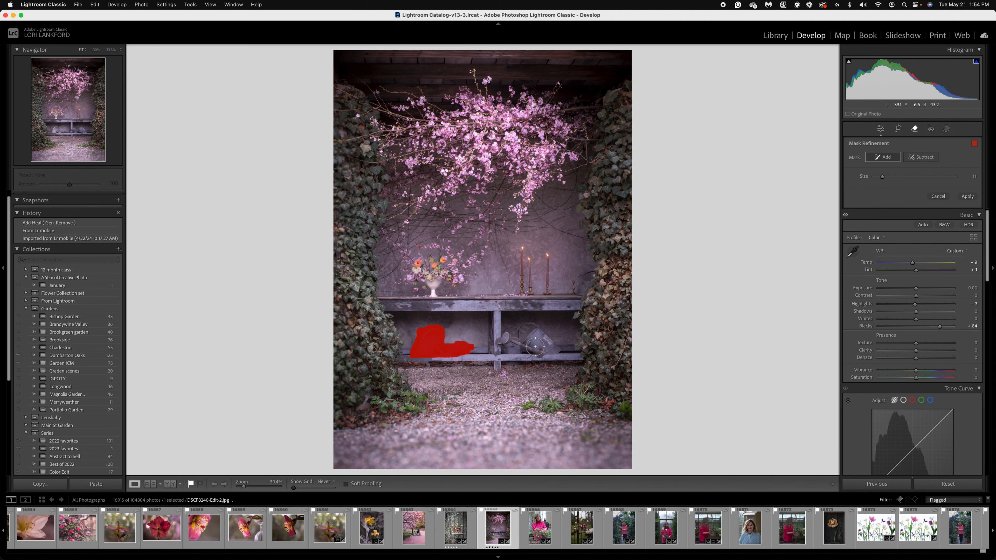
left_click(968, 196)
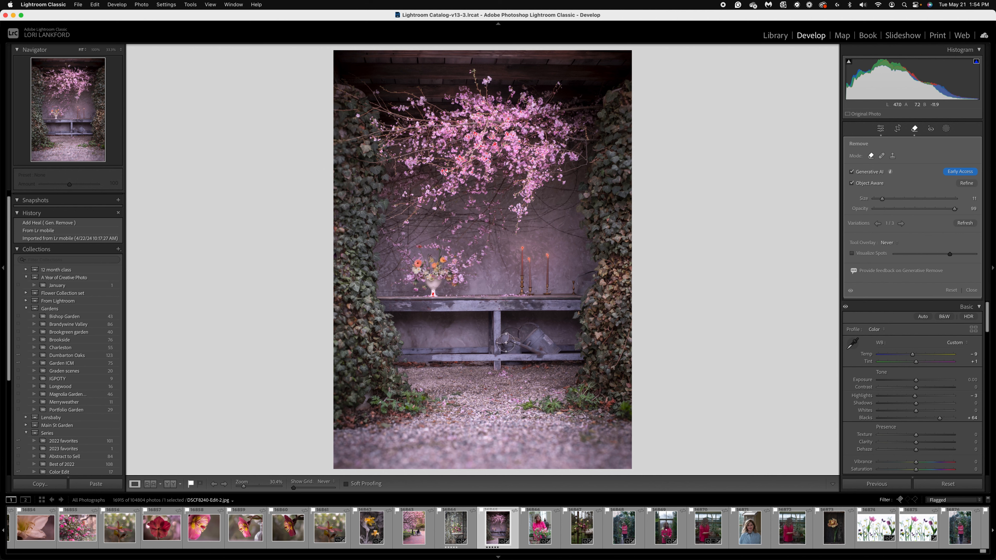
Remove the right watering can and its leftover fragment from the lower shelf using object-aware generative removal
mouse_move(508, 339)
left_mouse_down()
mouse_move(505, 331)
mouse_move(521, 324)
mouse_move(562, 348)
mouse_move(510, 342)
mouse_move(516, 332)
mouse_move(547, 346)
left_mouse_up()
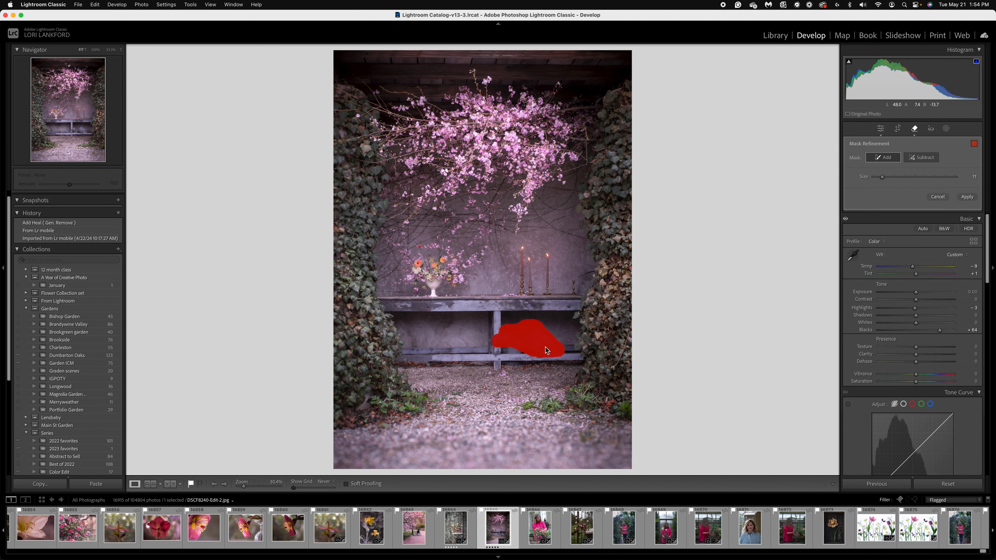
left_click(967, 197)
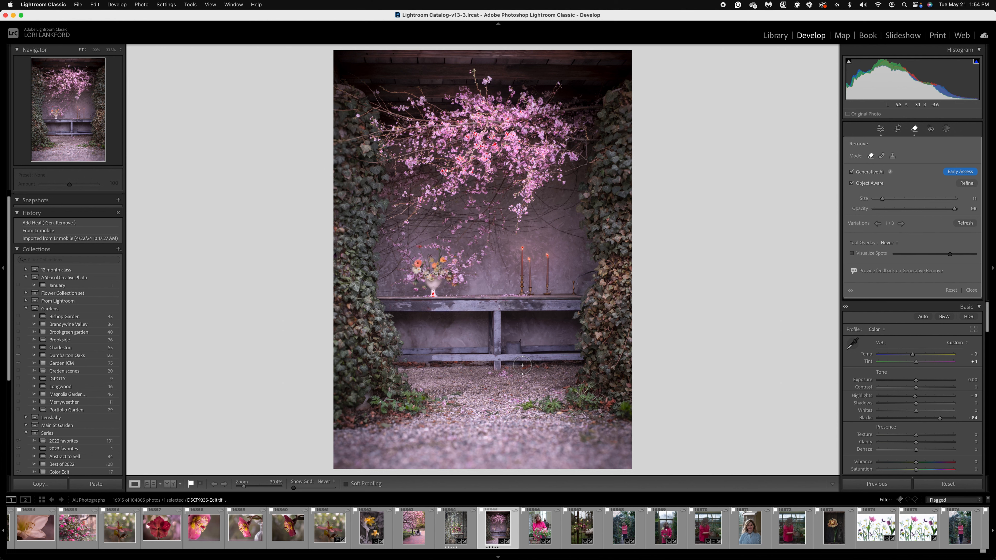
left_click(512, 347)
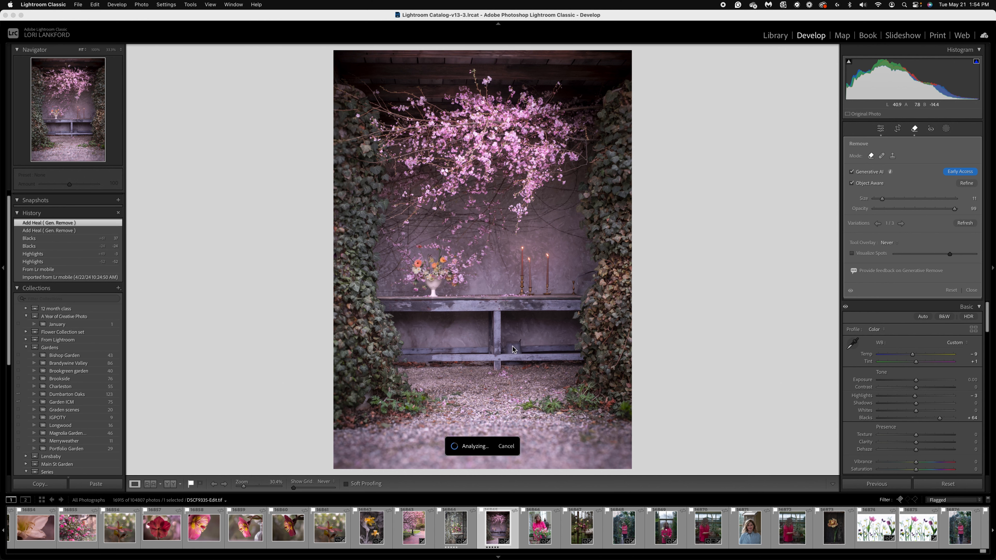
left_click_drag(512, 347, 528, 346)
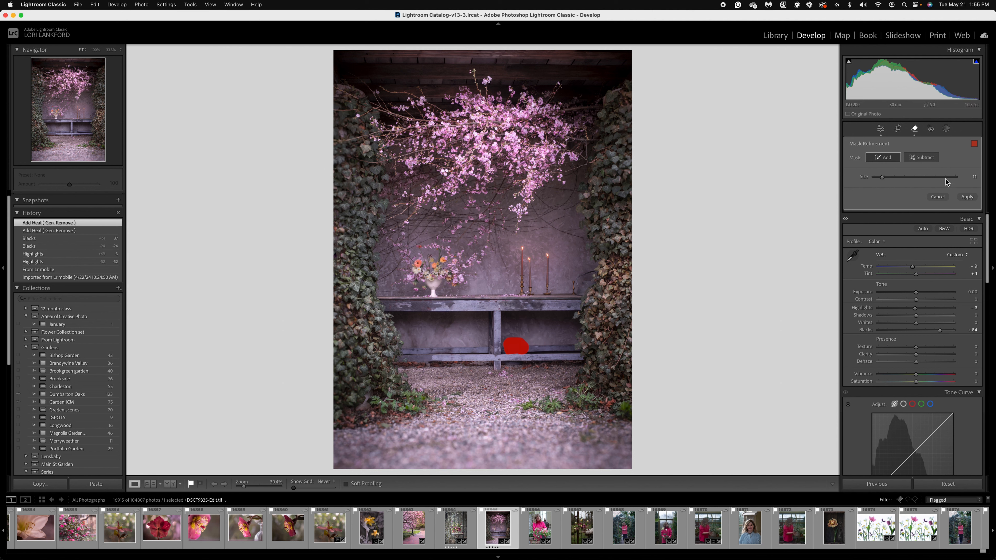
left_click(967, 197)
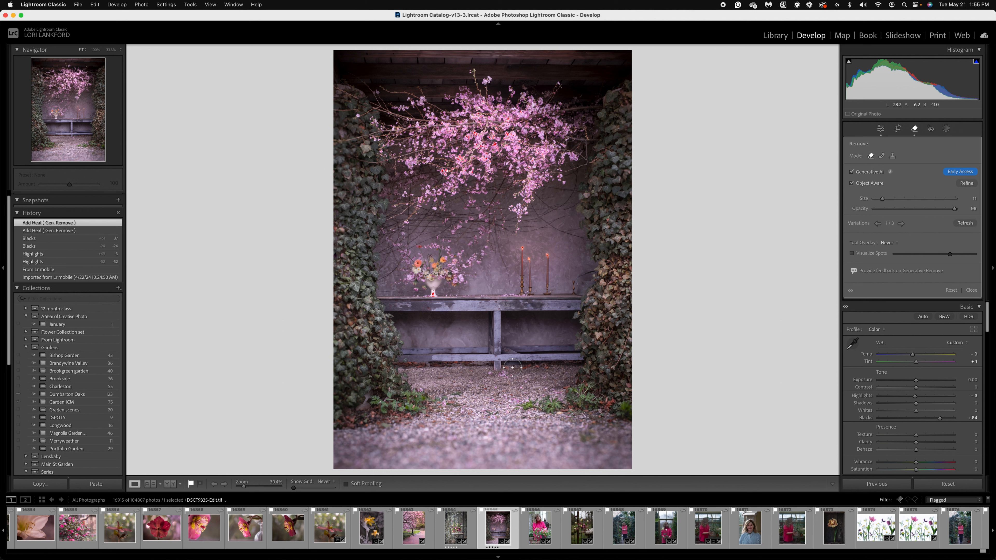
Heal the remaining trace on the right half of the lower shelf with a size 7 Heal brush
scroll(512, 367, "down", 4)
left_click(882, 156)
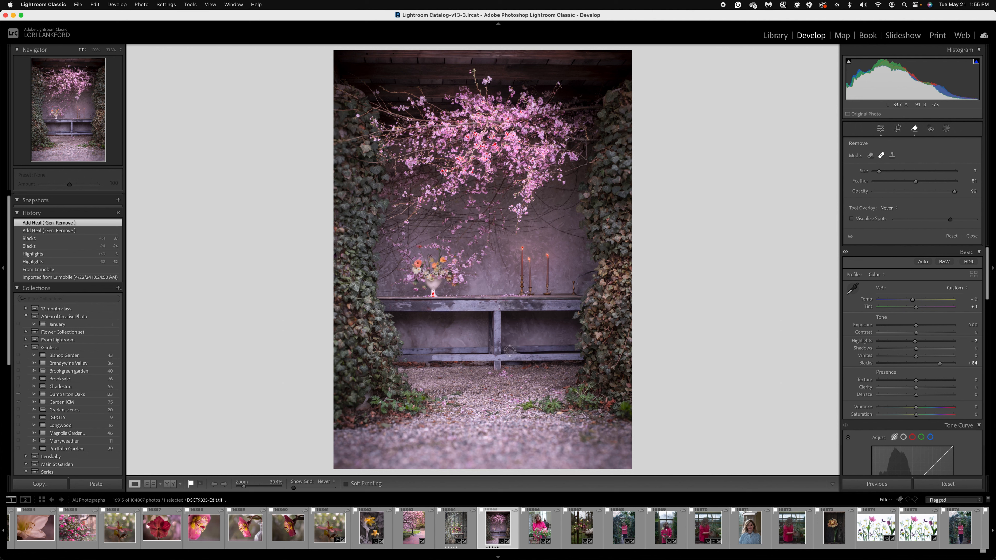
left_click_drag(509, 351, 520, 352)
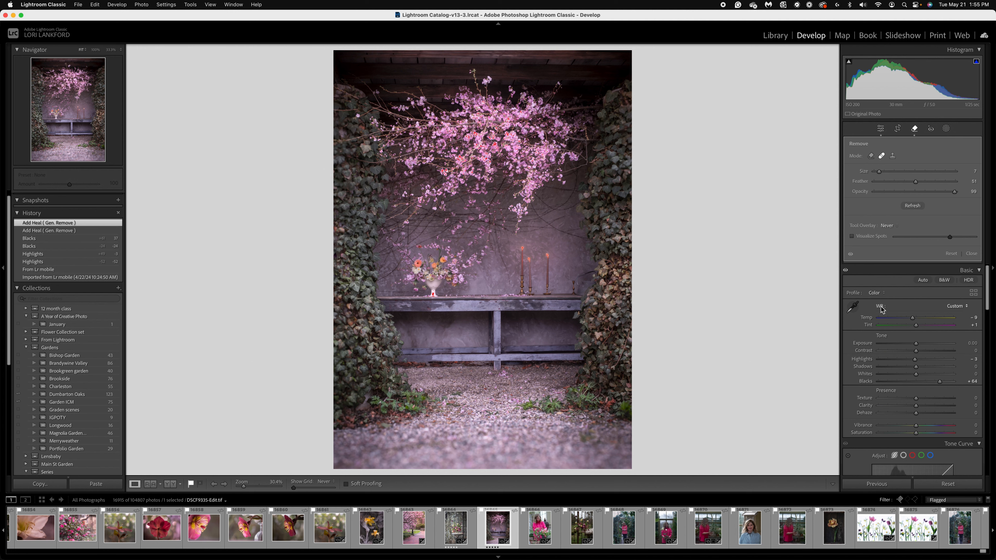
Return to generative Remove with Object Aware off and remove the green plants from the gravel with a size 14 brush
left_click(871, 157)
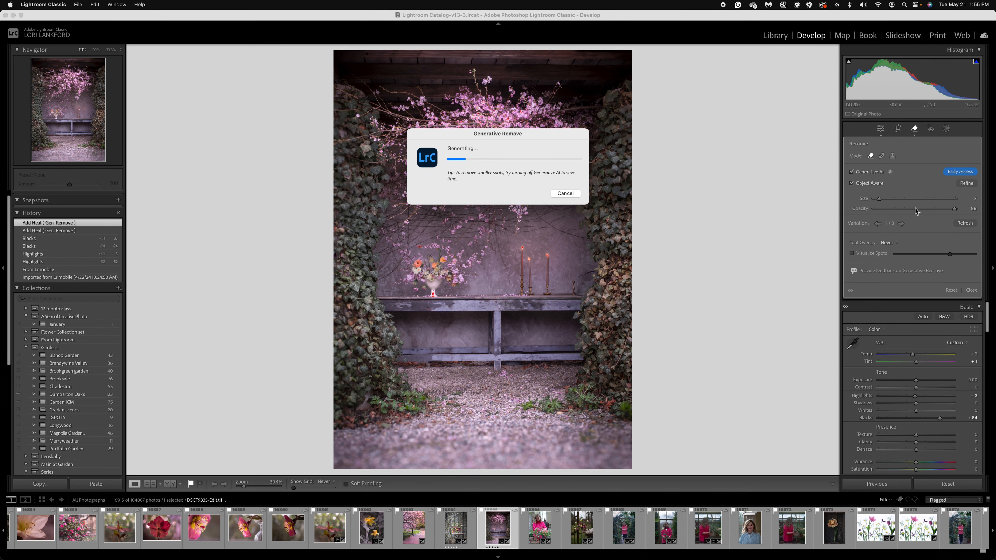
left_click(565, 193)
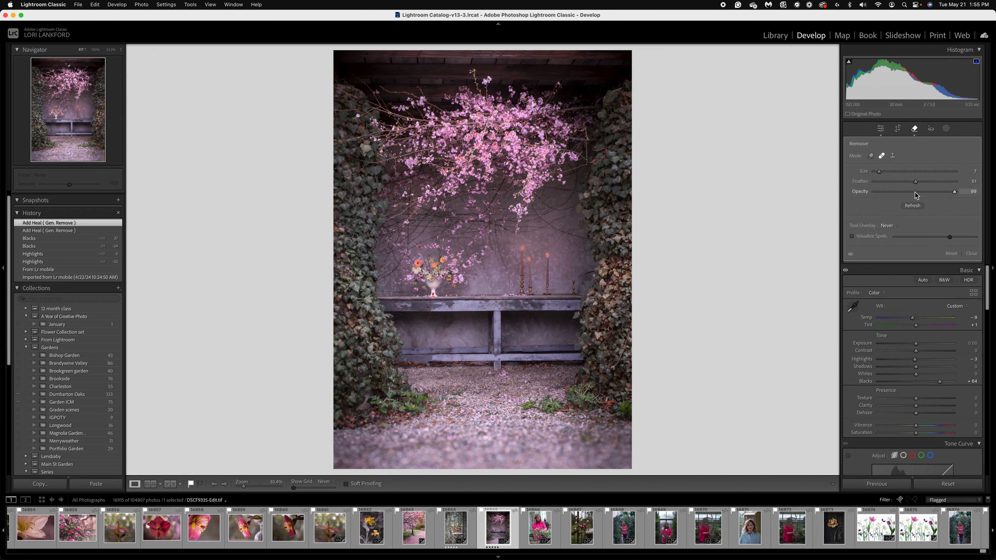
left_click(871, 156)
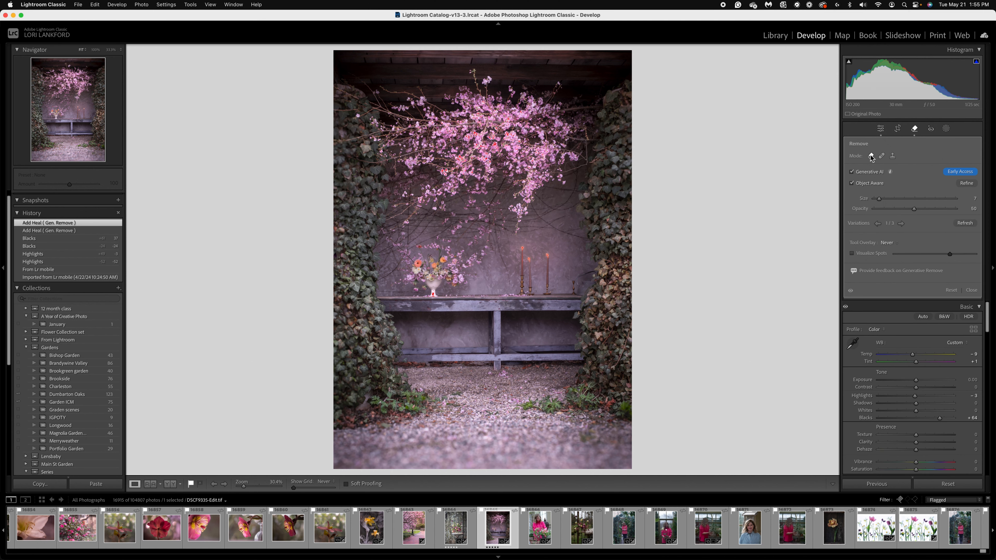
left_click(853, 183)
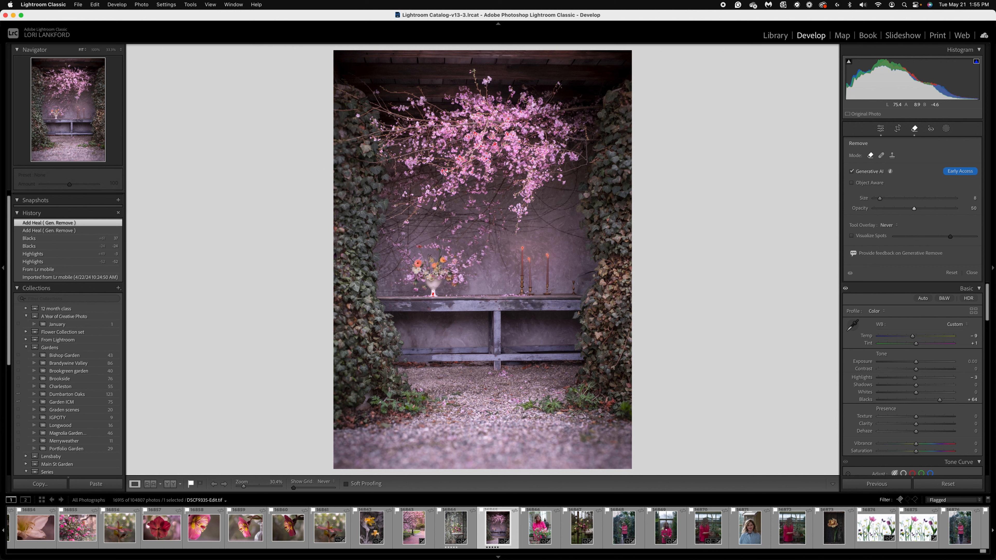
scroll(524, 413, "up", 3)
mouse_move(530, 405)
left_mouse_down()
mouse_move(565, 400)
mouse_move(559, 415)
mouse_move(527, 411)
left_mouse_up()
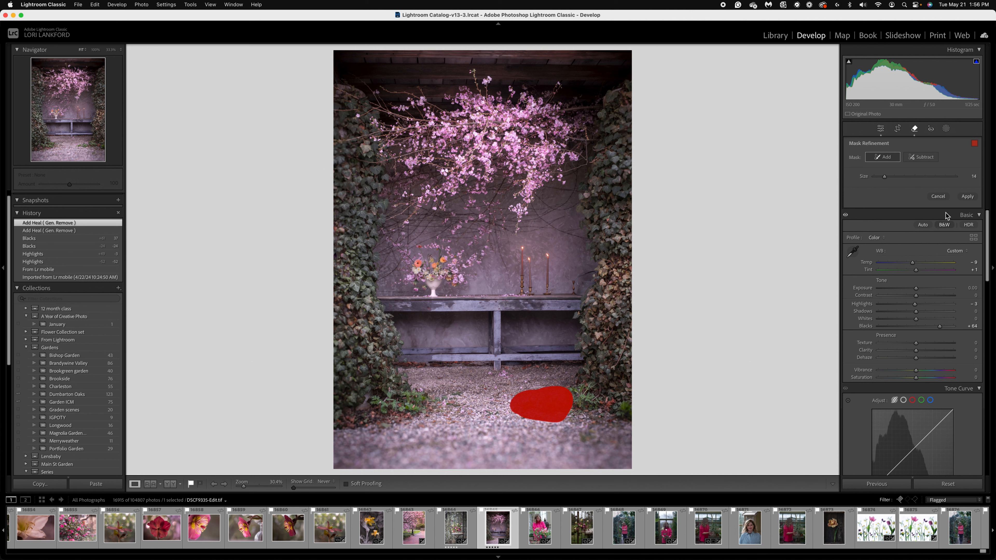
left_click(966, 197)
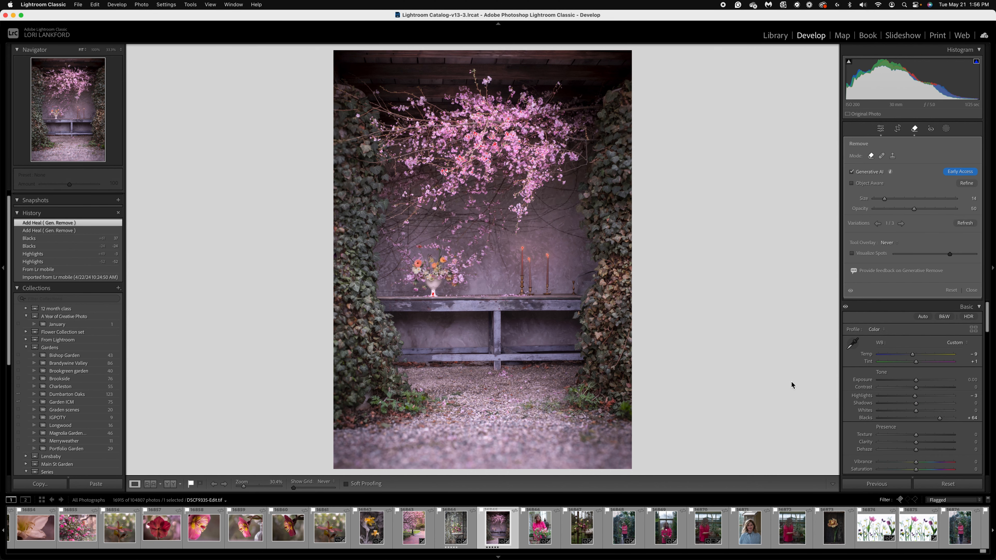
Inspect the cleaned shelf and gravel up close and compare the edited garden photo with its original version
key("super+equal")
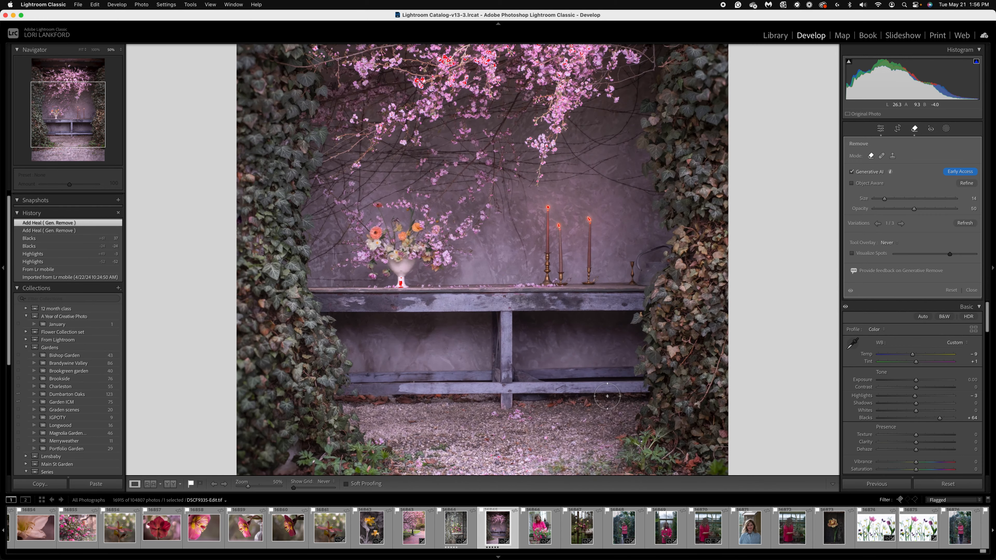
scroll(607, 396, "up", 5)
key("super+minus")
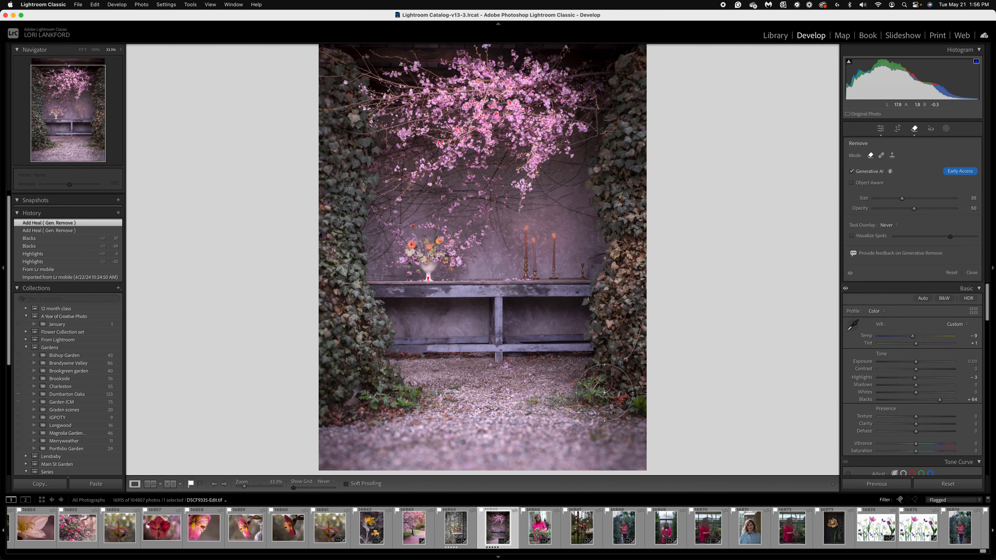
key("backslash")
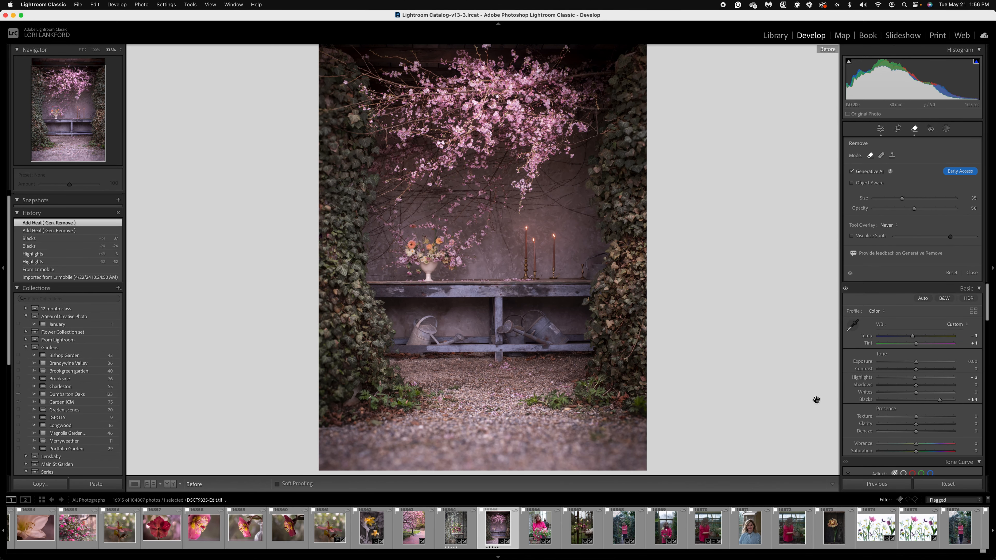
key("backslash")
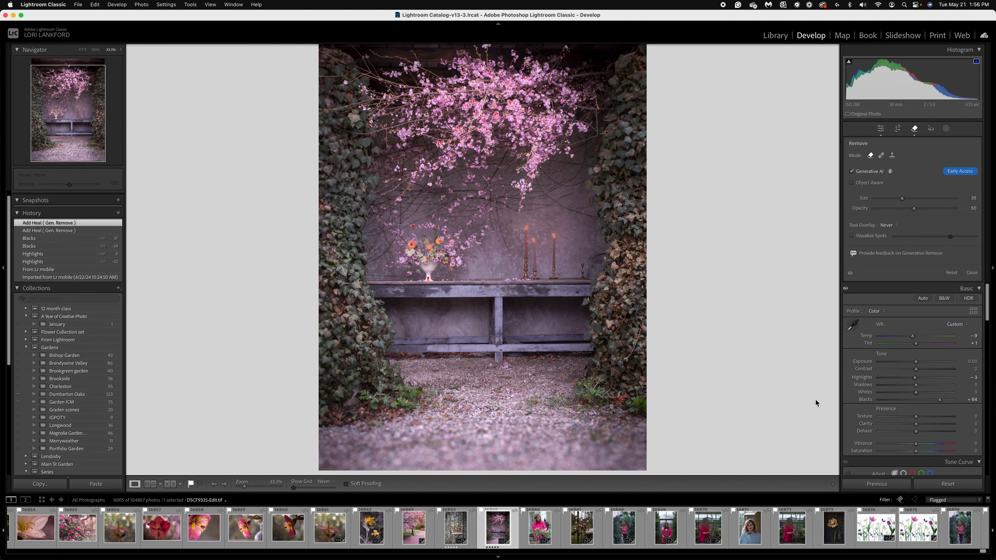
key("backslash")
key("backslash")
key("super+minus")
key("super+minus")
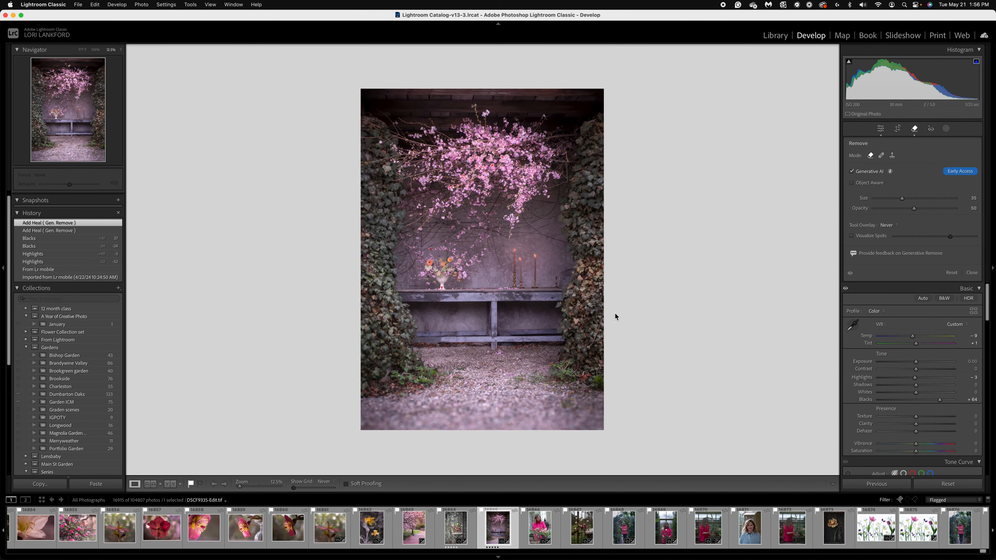
key("super+equal")
key("super+equal")
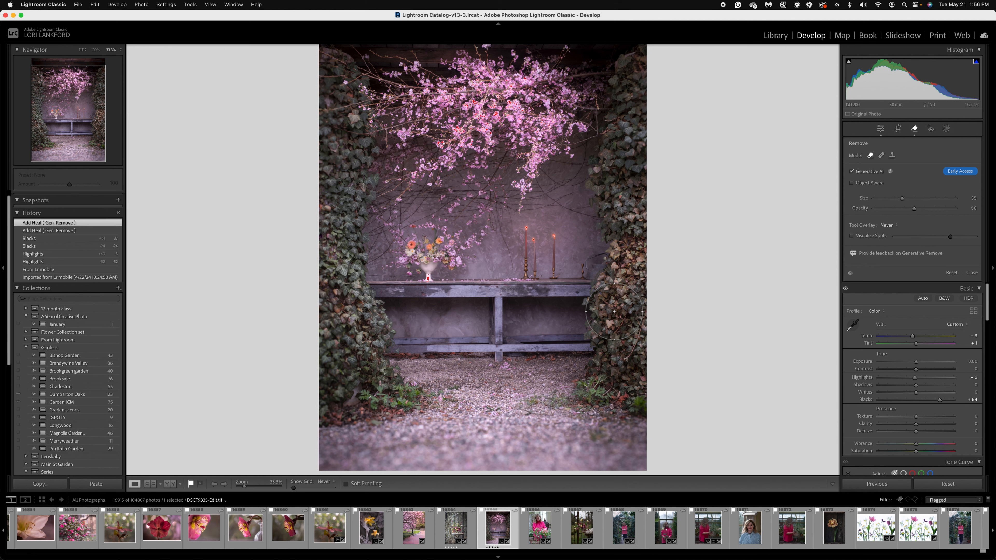
Find the later photo of the red tulip with the curled fallen petal and open it for editing
scroll(666, 534, "right", 5)
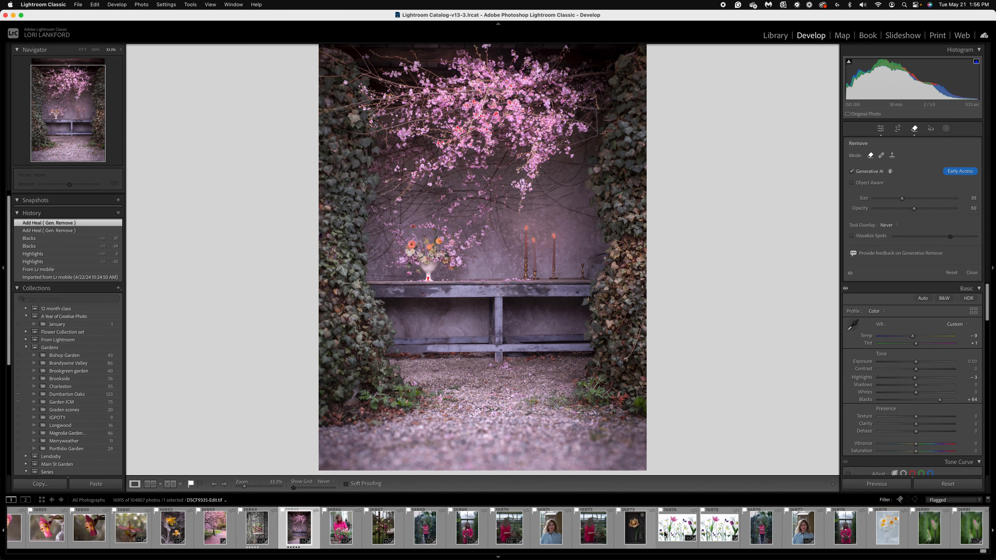
scroll(665, 534, "right", 6)
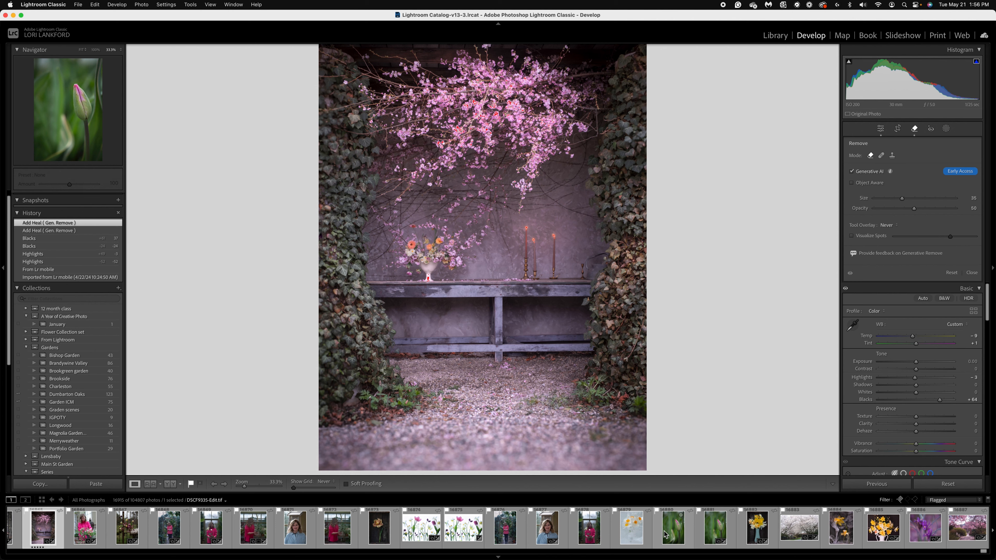
scroll(732, 530, "right", 12)
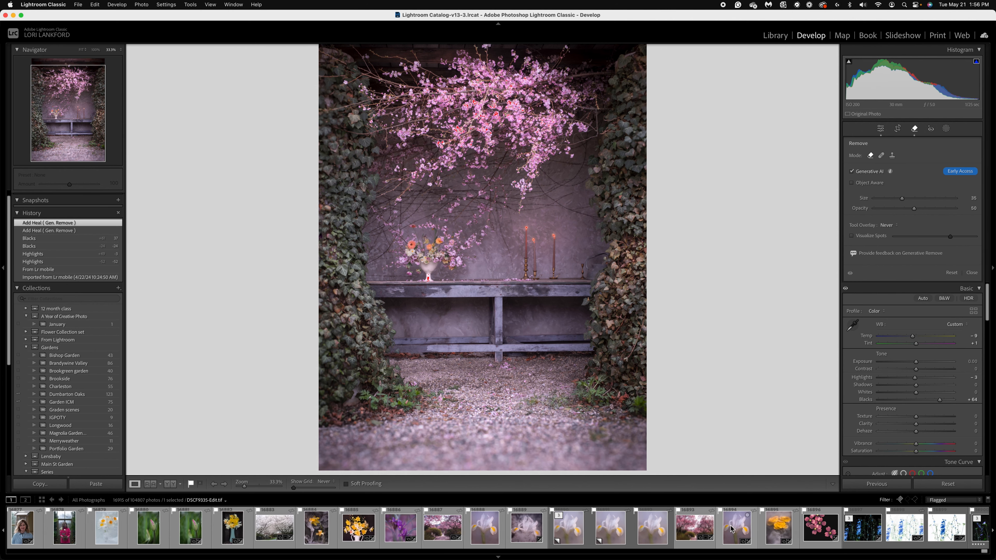
scroll(732, 530, "right", 10)
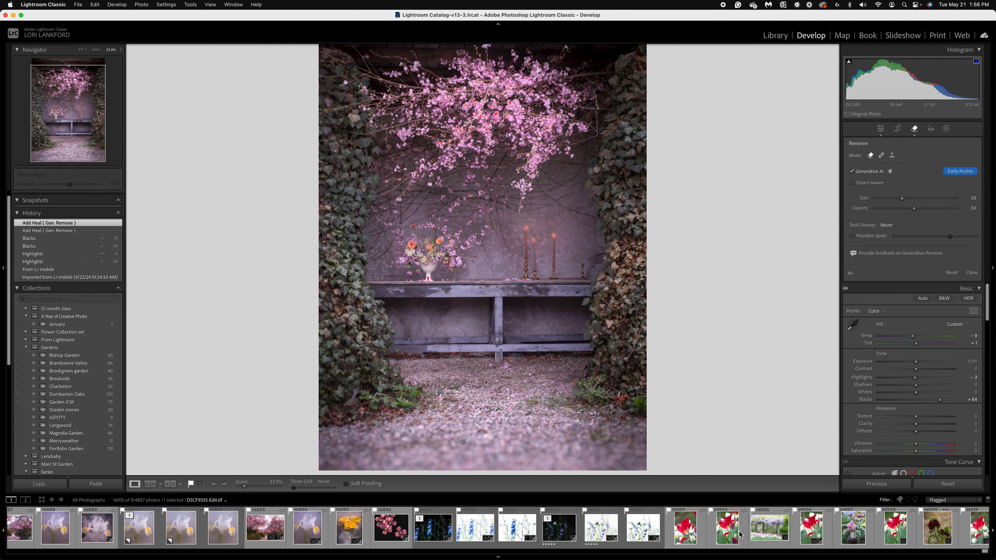
left_click(729, 533)
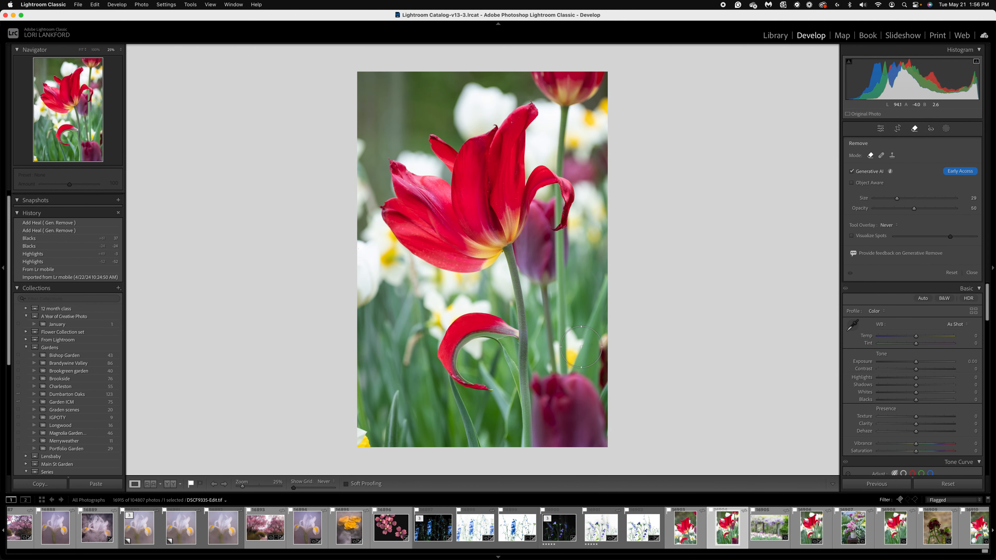
Open the Lens Blur settings for the red tulip photo and dismiss the feature introduction
scroll(915, 420, "down", 10)
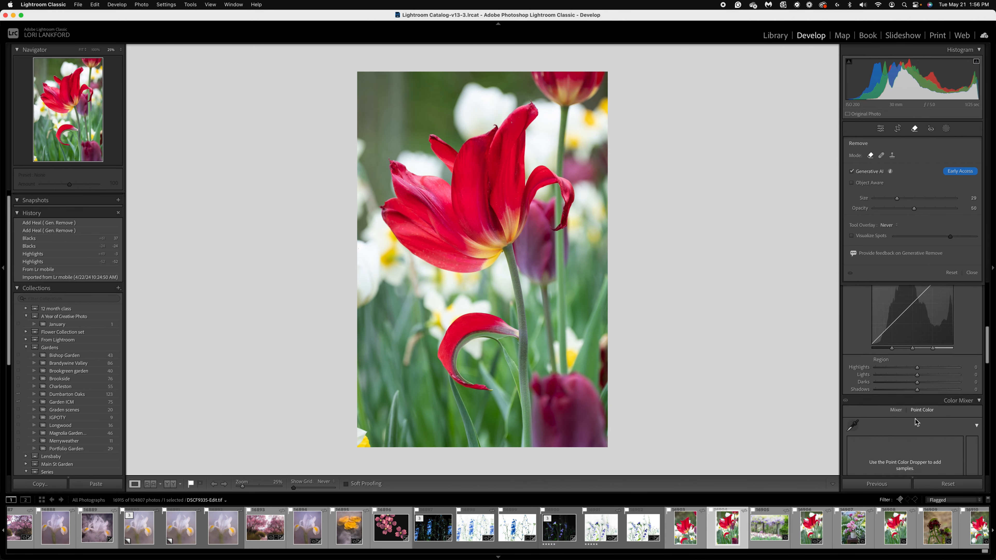
scroll(915, 422, "down", 10)
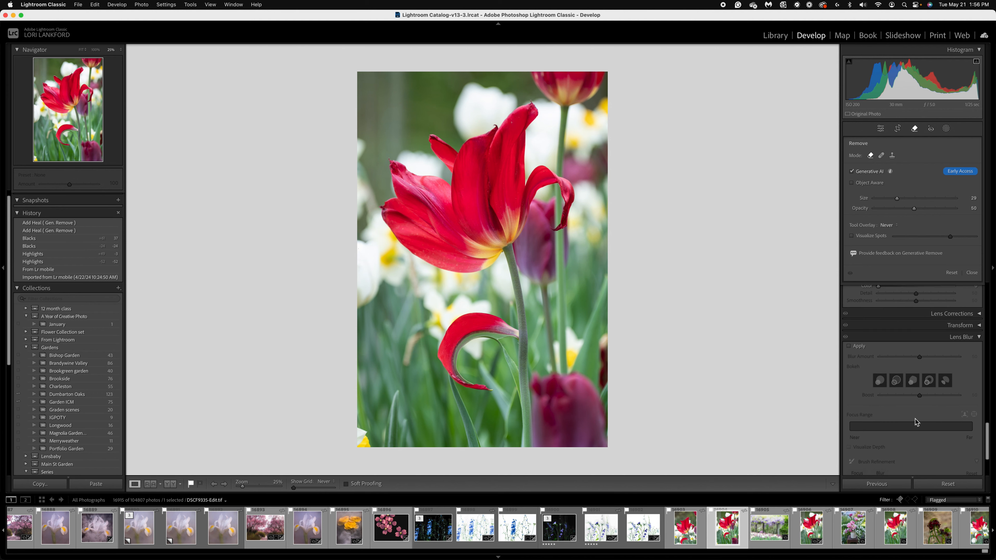
scroll(902, 366, "up", 2)
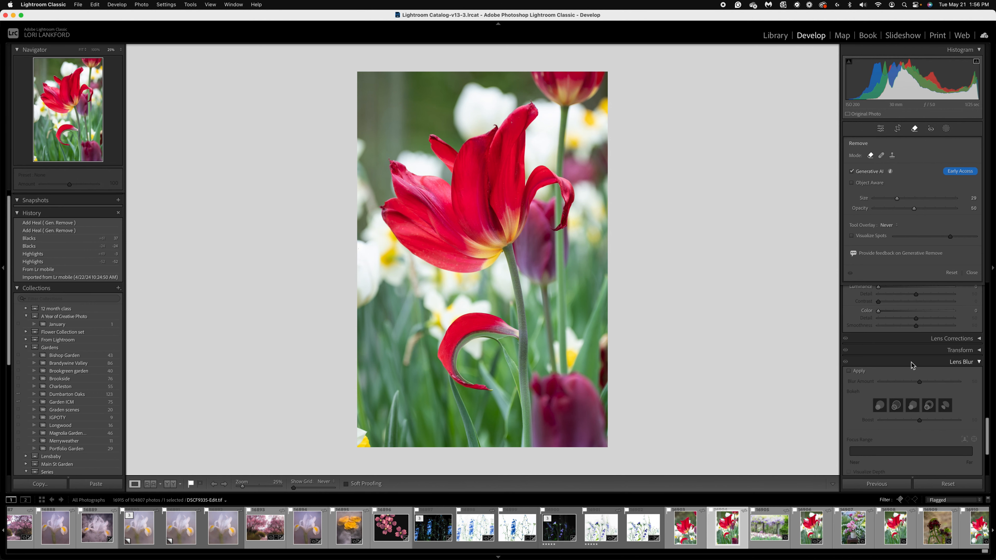
left_click(979, 364)
scroll(965, 289, "down", 1)
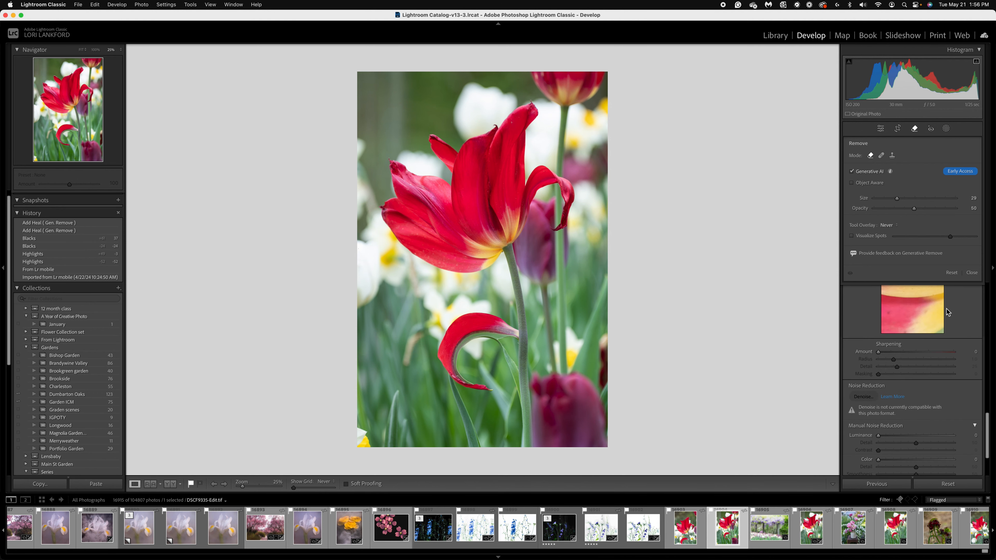
left_click(958, 441)
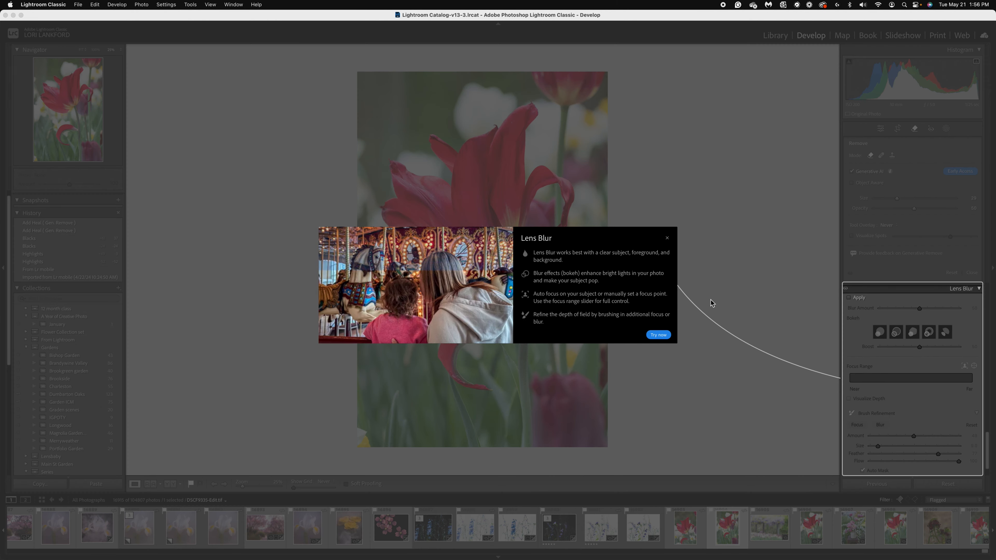
left_click(668, 238)
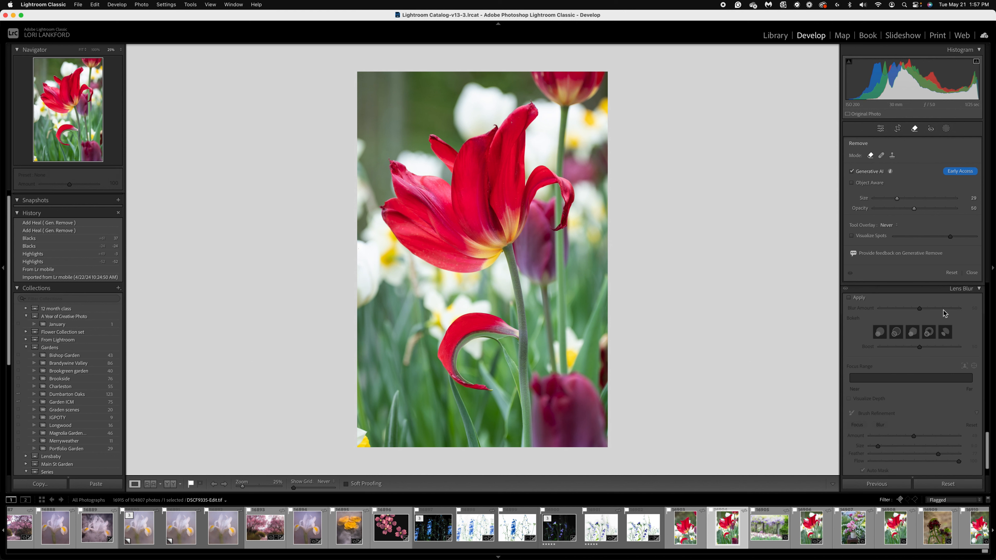
Apply Lens Blur to the tulip photo with a blur amount of 99 and compare it with the original
scroll(943, 310, "up", 1)
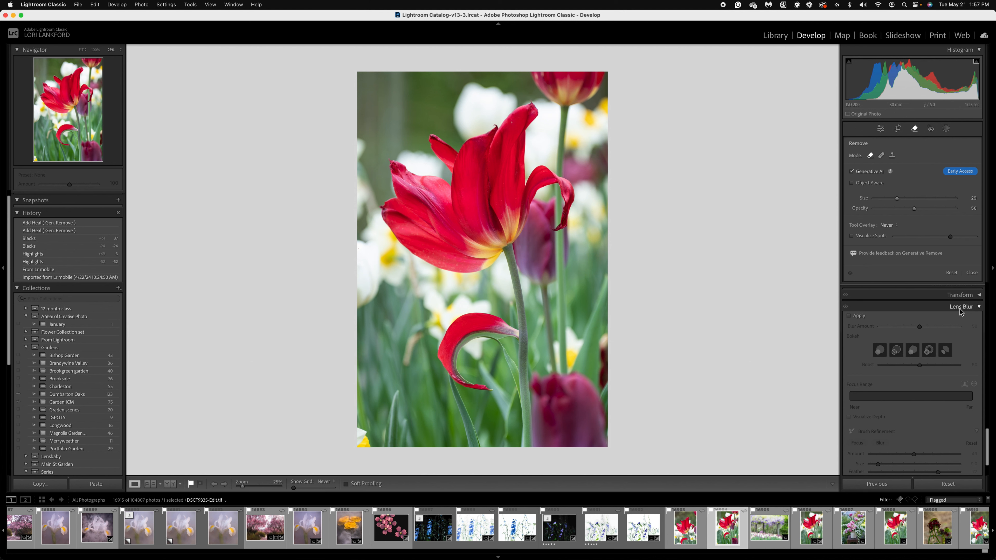
left_click(849, 316)
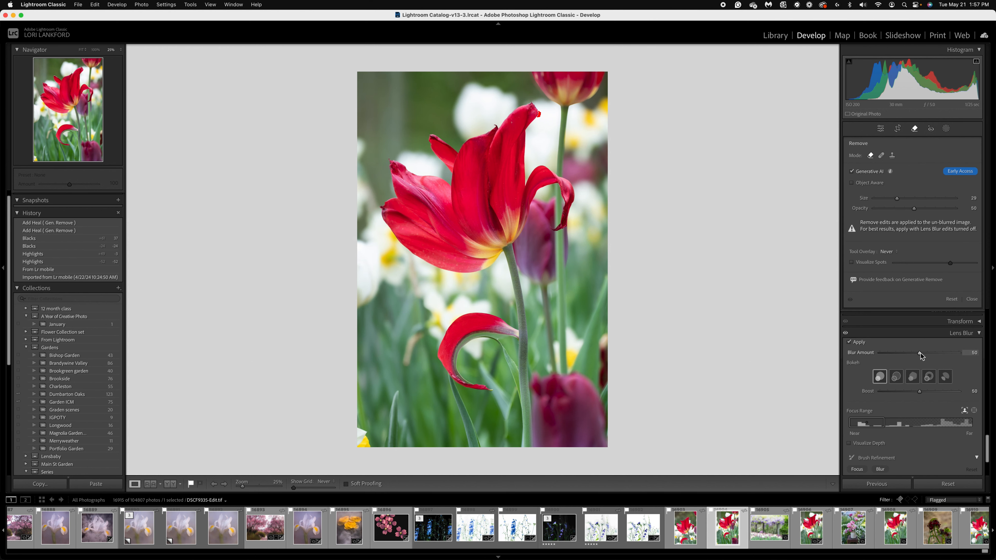
left_click_drag(920, 352, 958, 357)
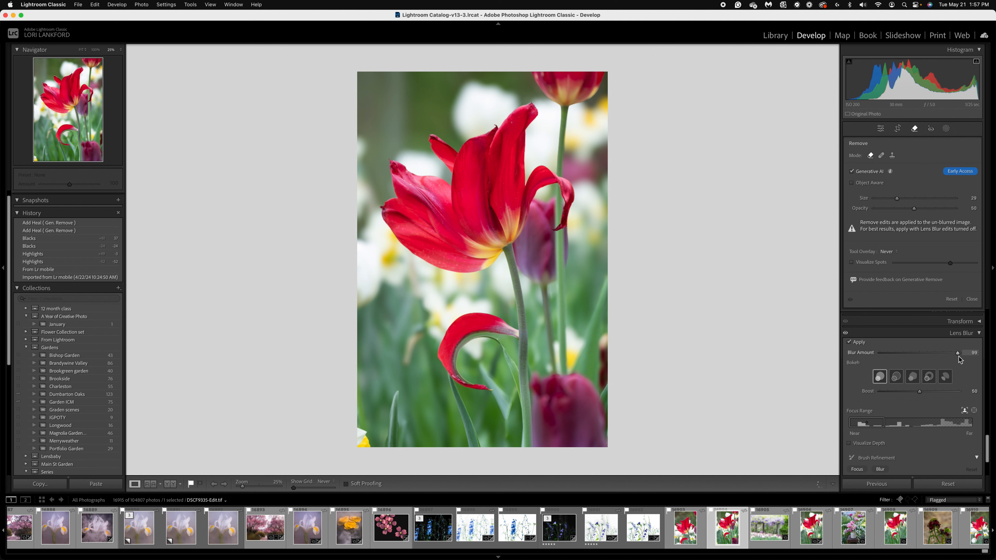
scroll(933, 435, "down", 3)
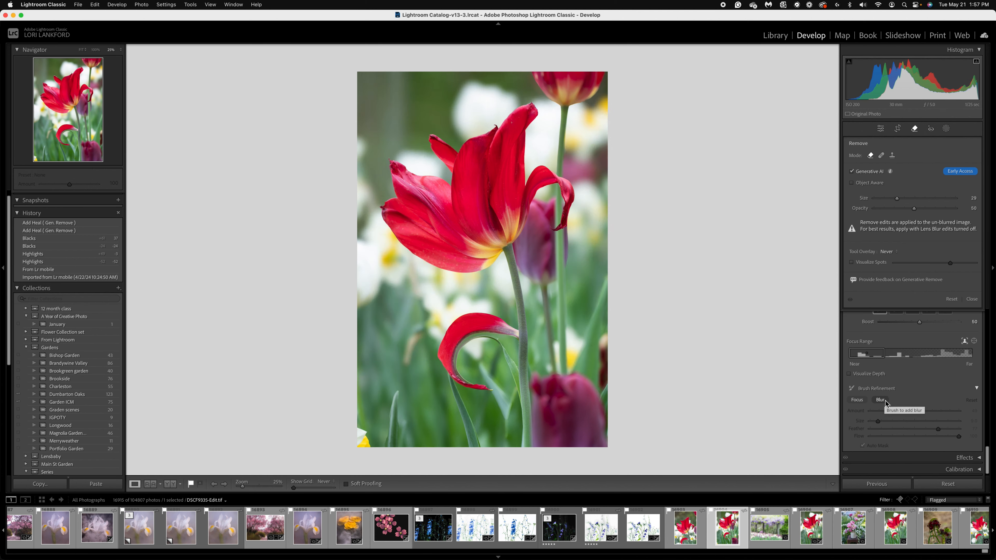
key("backslash")
key("backslash")
Brush extra blur at amount 107 over the red background tulip, its stem and the purple tulip in the photo's lower right corner
left_click(885, 401)
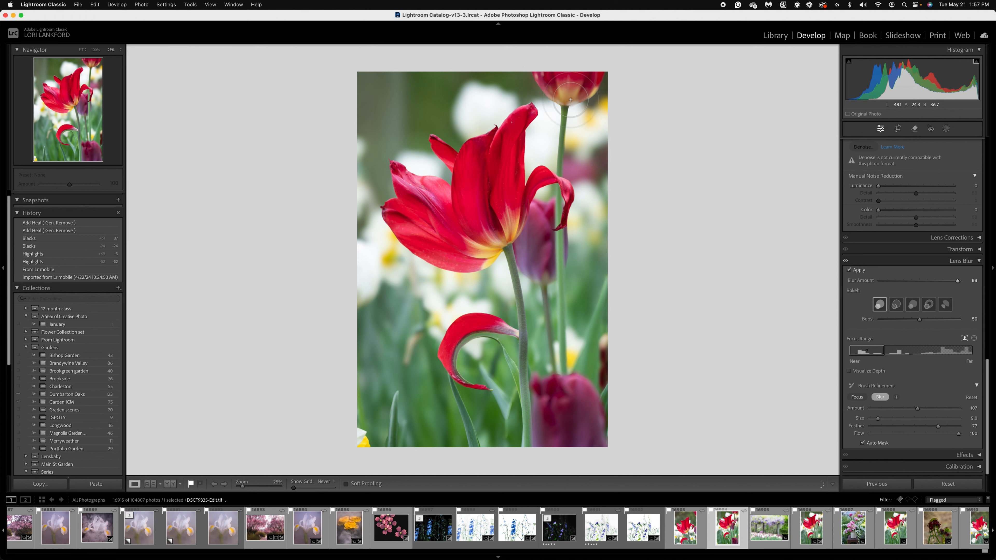
mouse_move(570, 100)
left_mouse_down()
mouse_move(575, 71)
mouse_move(615, 86)
mouse_move(588, 87)
left_mouse_up()
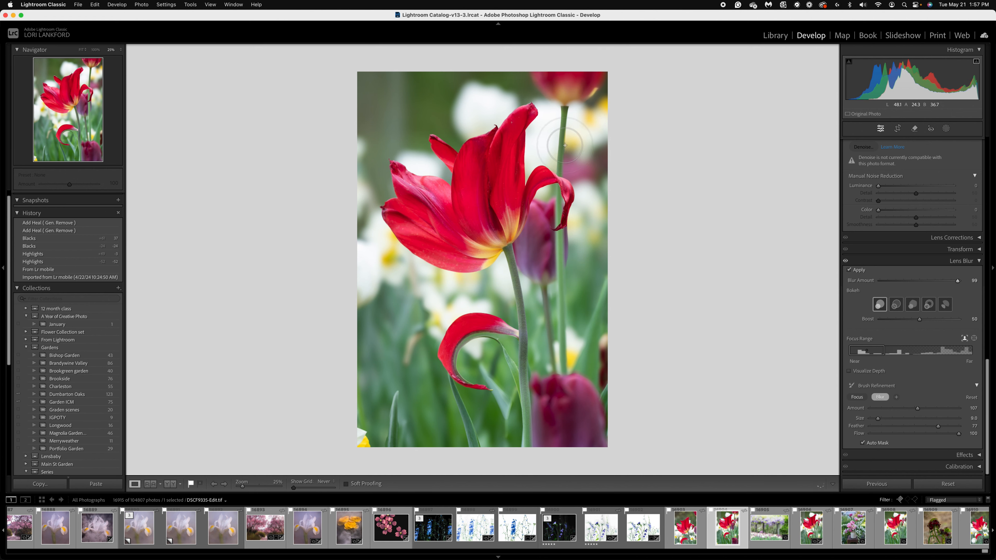
left_click_drag(565, 145, 563, 181)
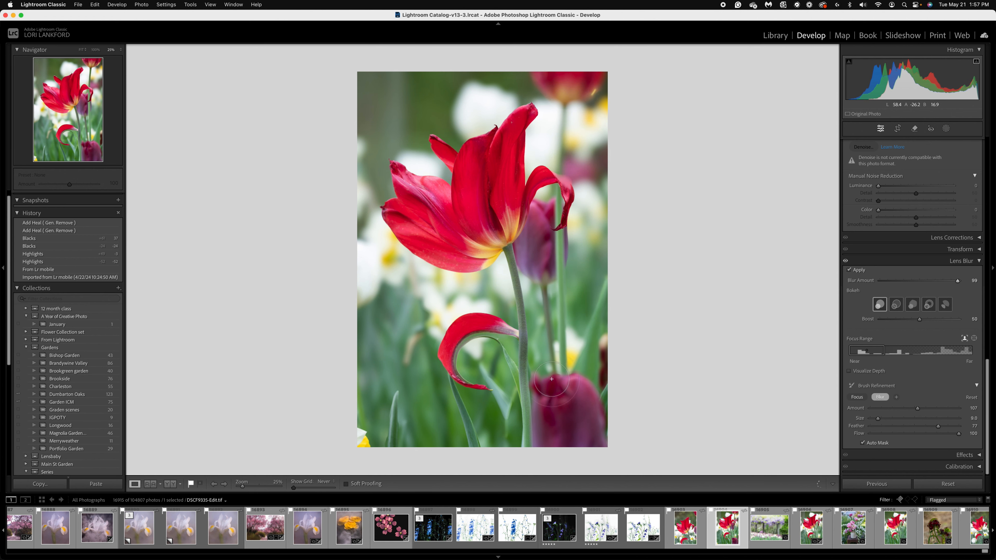
mouse_move(552, 378)
left_mouse_down()
mouse_move(571, 425)
mouse_move(590, 370)
mouse_move(592, 399)
left_mouse_up()
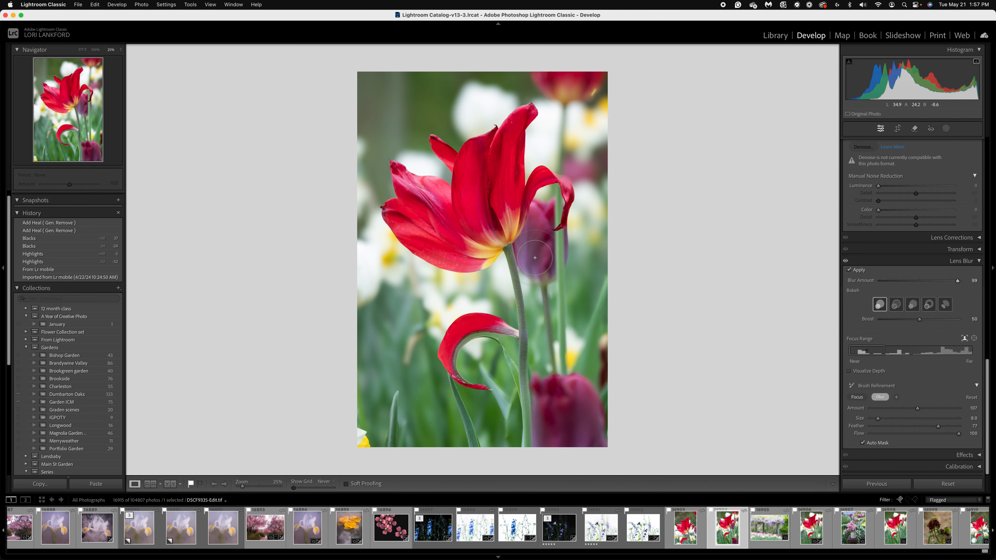